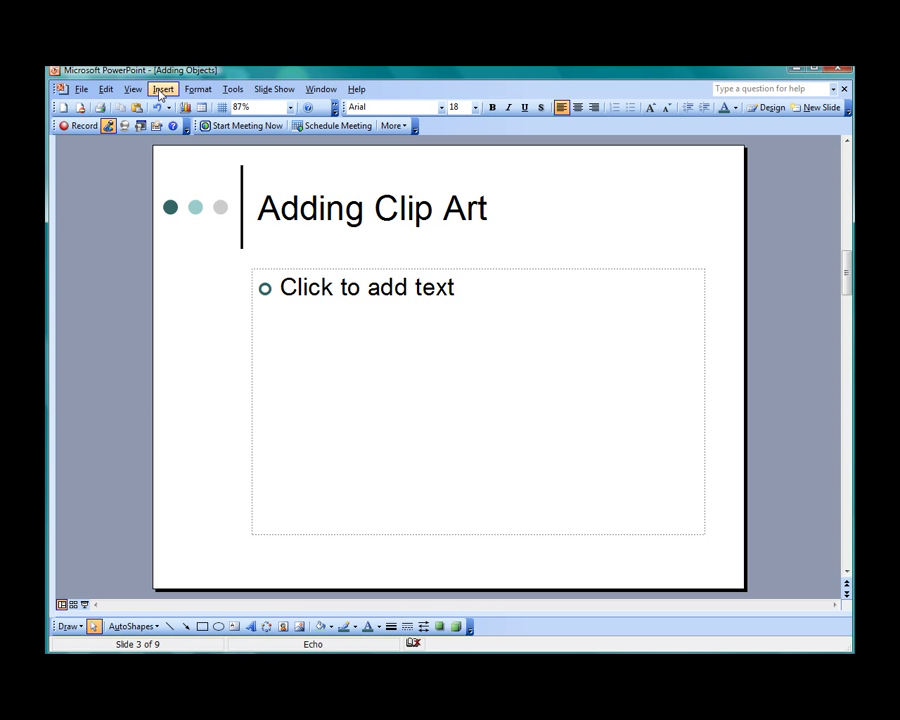
- Open the Clip Art gallery from the Insert > Picture menu beside slide 3
{"action": "left_click", "coordinate": [160, 90]}
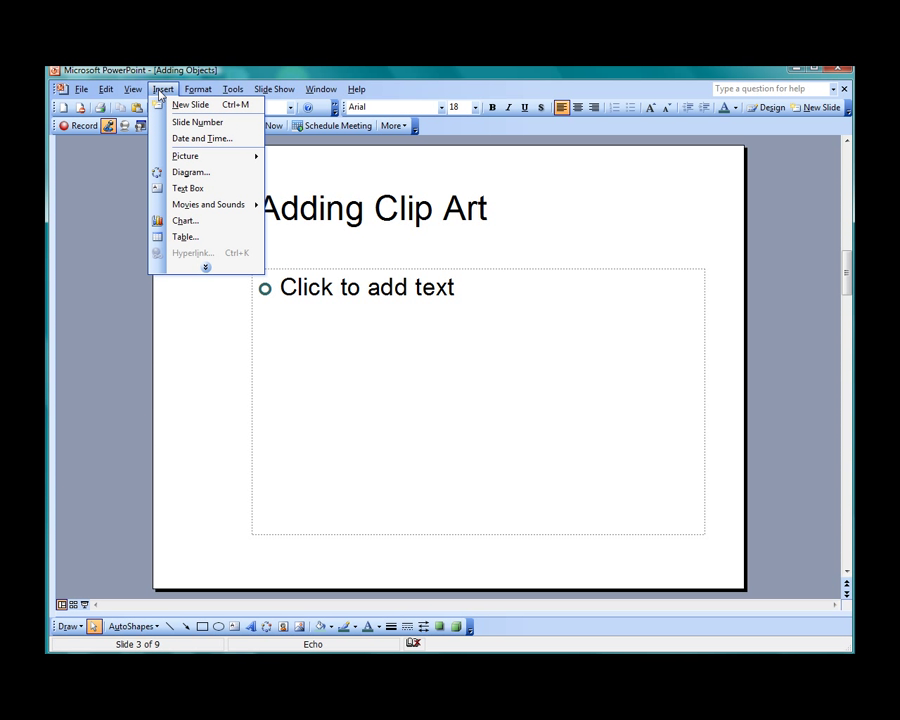
{"action": "mouse_move", "coordinate": [219, 160]}
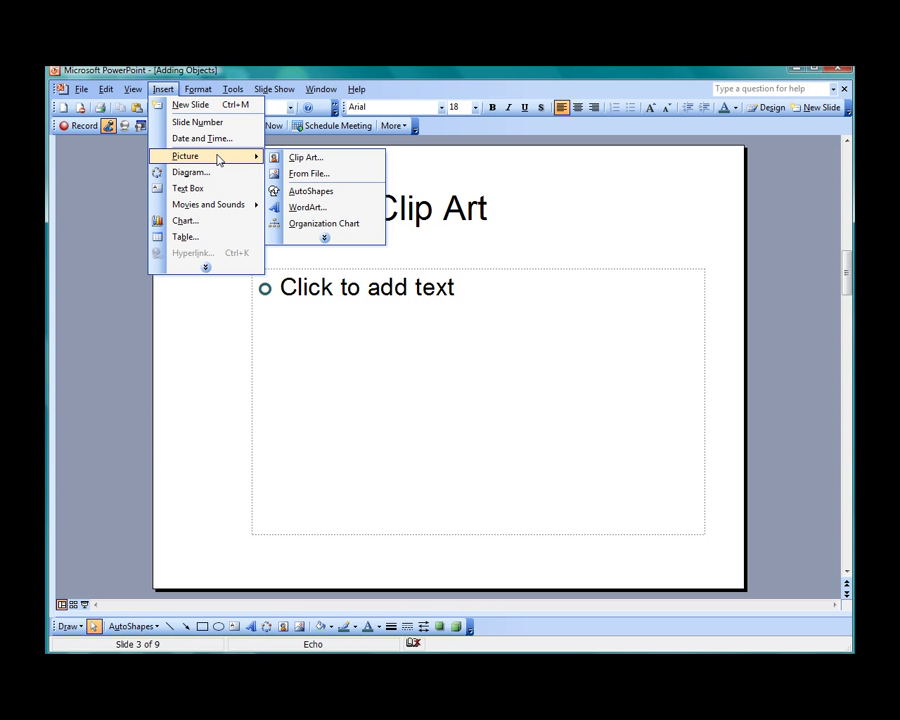
{"action": "left_click", "coordinate": [288, 157]}
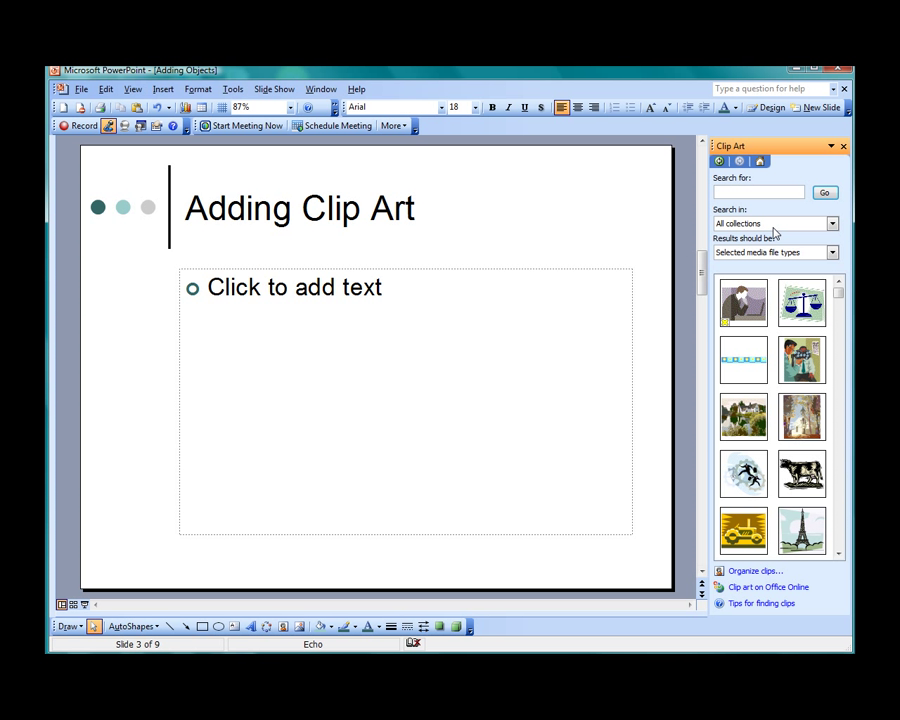
- Review the 'Search in' collections and 'Results should be' media types lists
{"action": "left_click", "coordinate": [833, 224]}
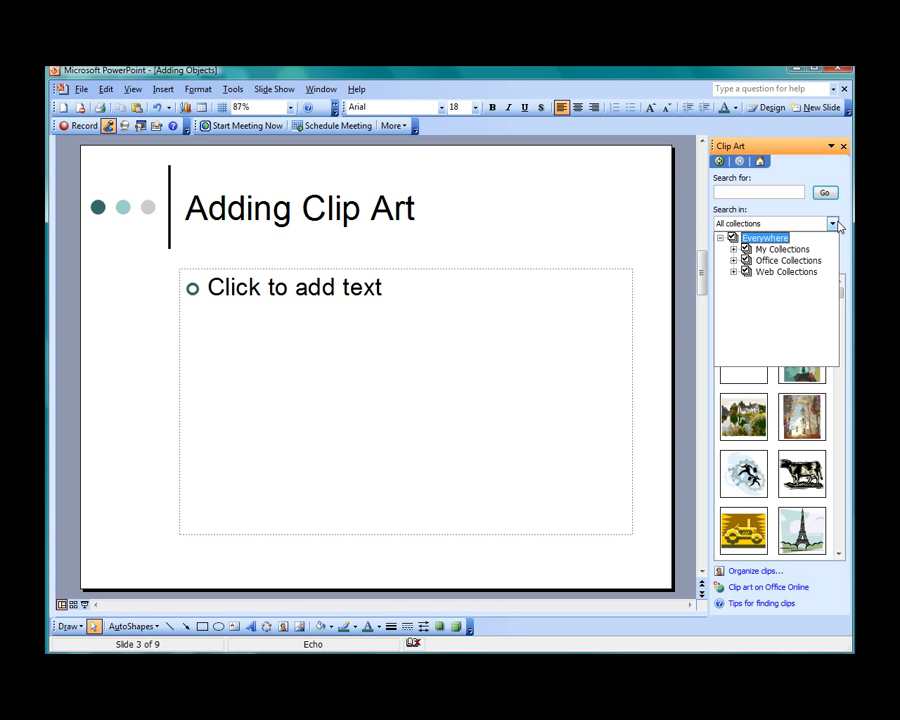
{"action": "left_click", "coordinate": [834, 224]}
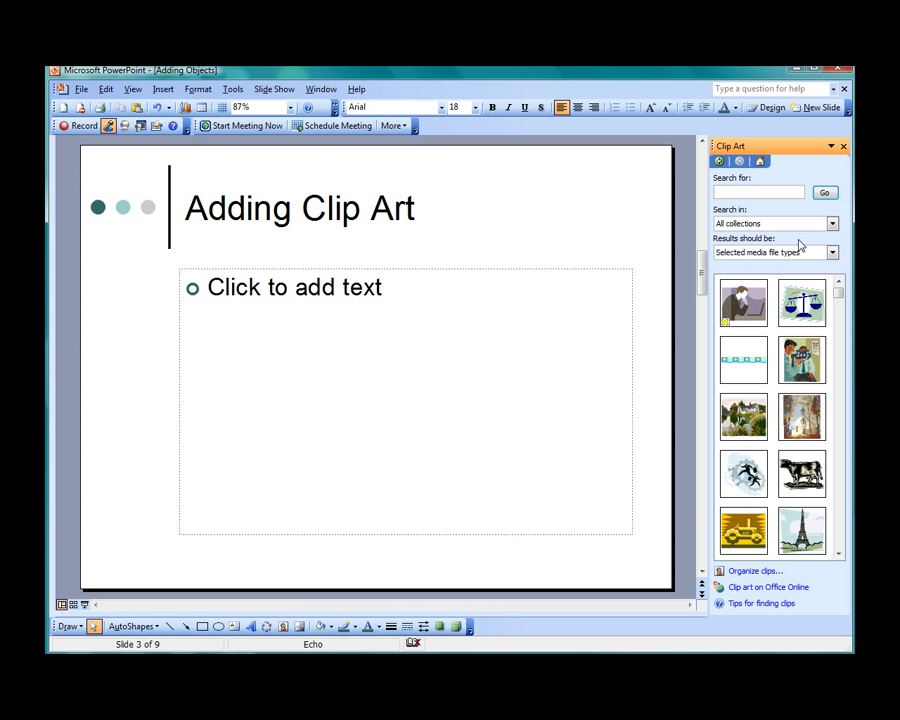
{"action": "left_click", "coordinate": [831, 253]}
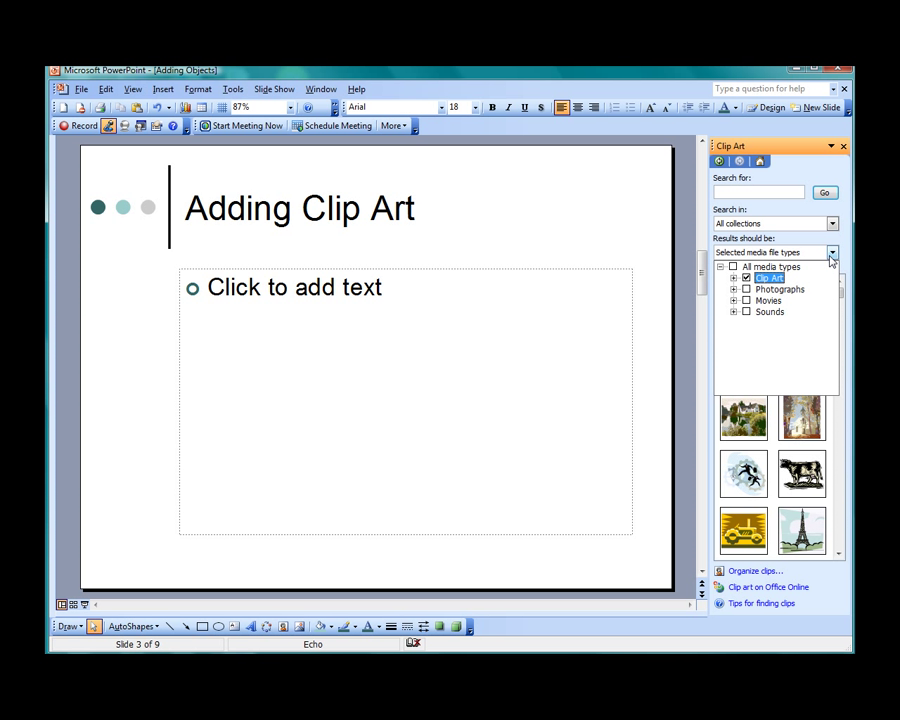
{"action": "left_click", "coordinate": [832, 255]}
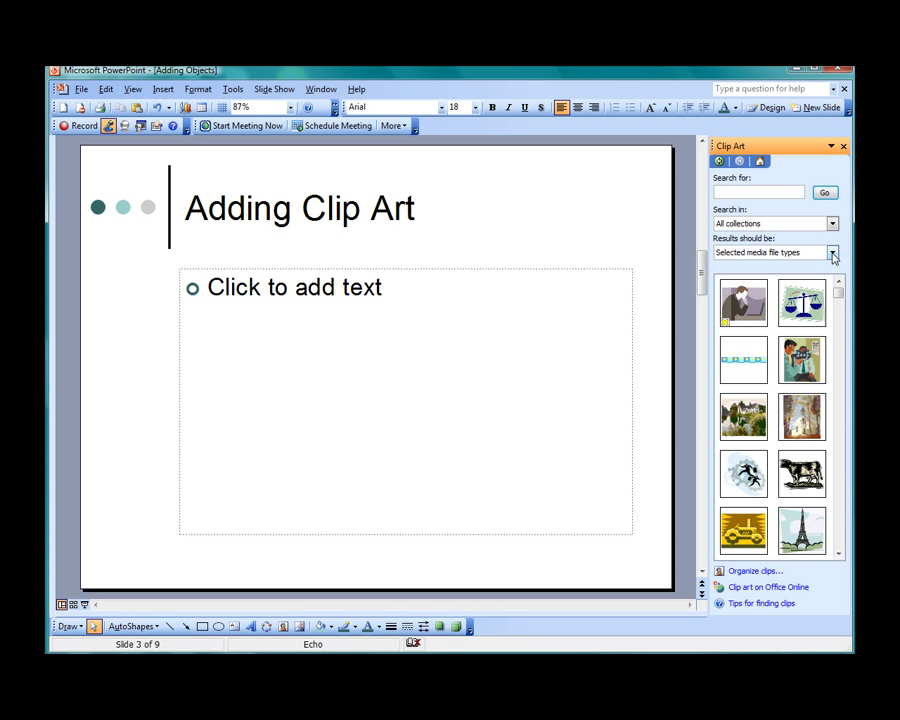
- Search the clip art for 'flowers' to list clips such as Oregold Roses
{"action": "left_click", "coordinate": [738, 192]}
{"action": "type", "text": "flowers"}
{"action": "left_click", "coordinate": [825, 193]}
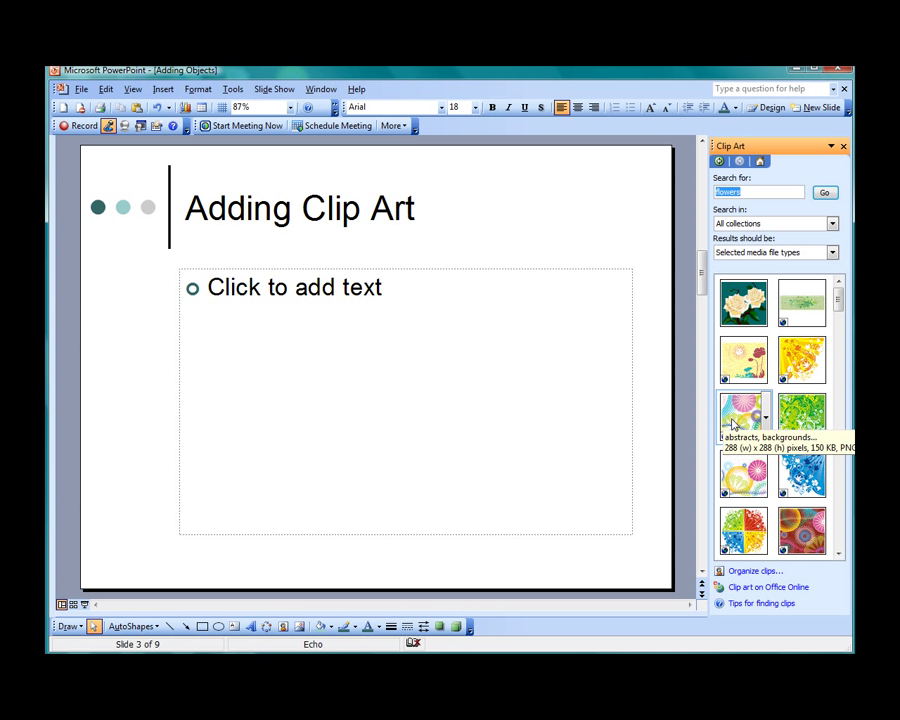
{"action": "left_click", "coordinate": [740, 305]}
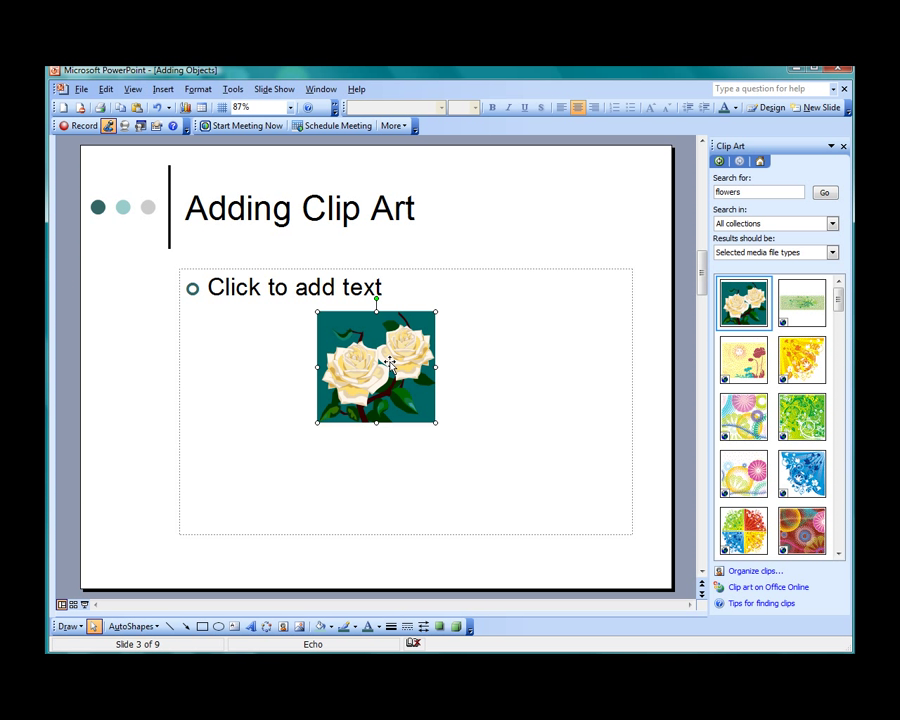
{"action": "left_click_drag", "start_coordinate": [436, 425], "coordinate": [503, 492]}
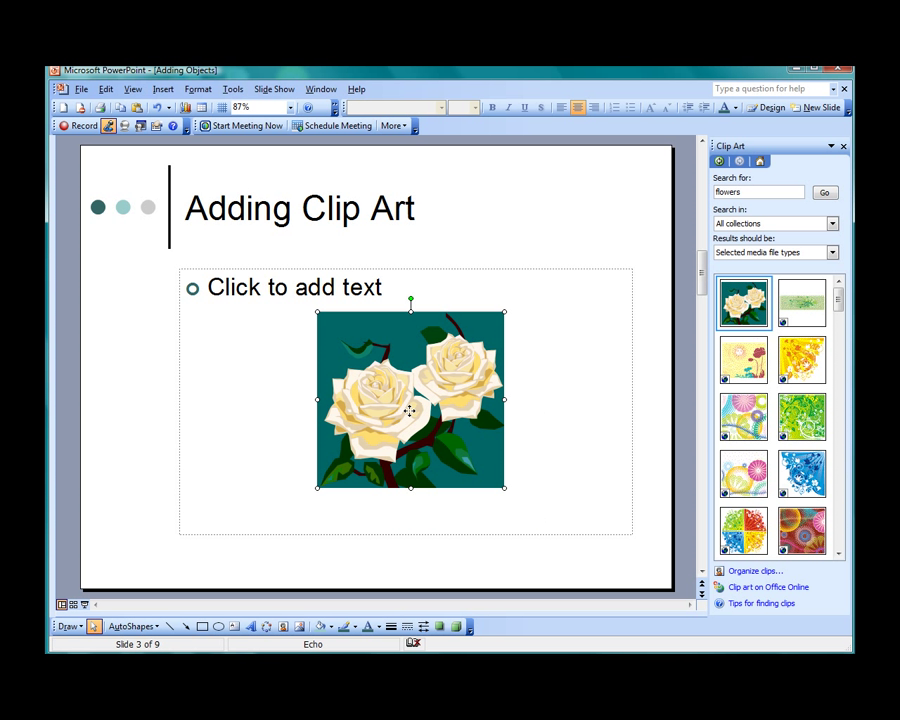
{"action": "left_click_drag", "start_coordinate": [409, 413], "coordinate": [409, 410]}
{"action": "left_click_drag", "start_coordinate": [409, 410], "coordinate": [527, 447]}
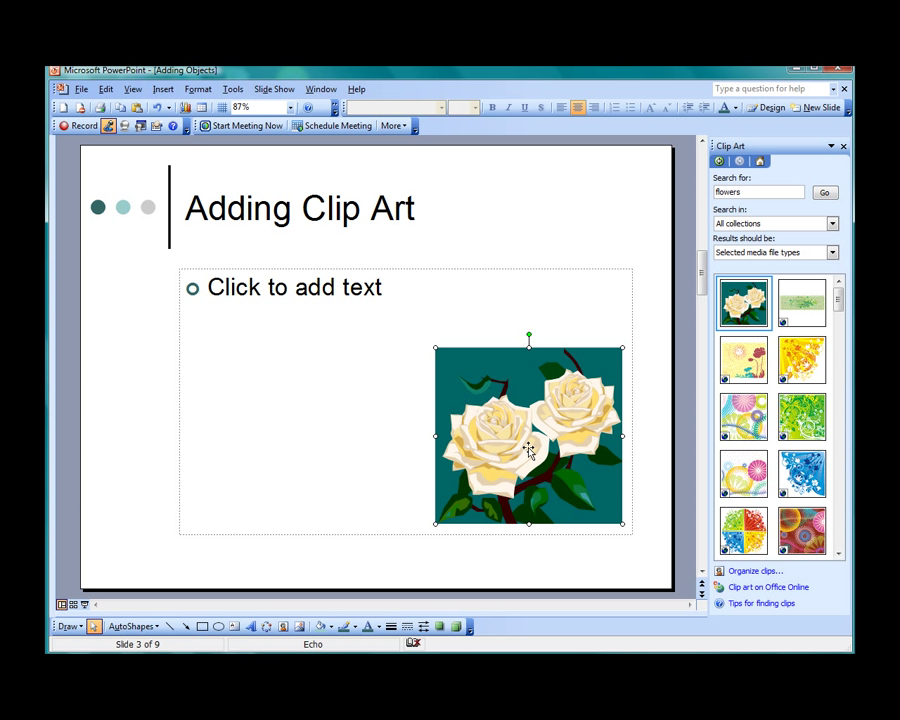
{"action": "key", "text": "Delete"}
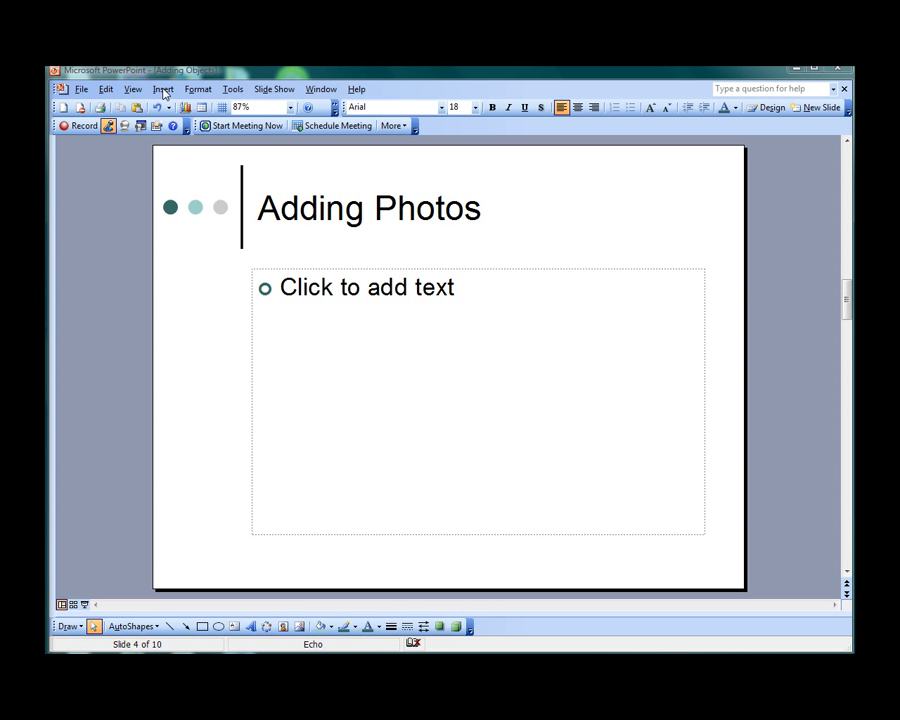
- Insert the Picture1 photo from the Garden folder onto the Adding Photos slide
{"action": "left_click", "coordinate": [164, 90]}
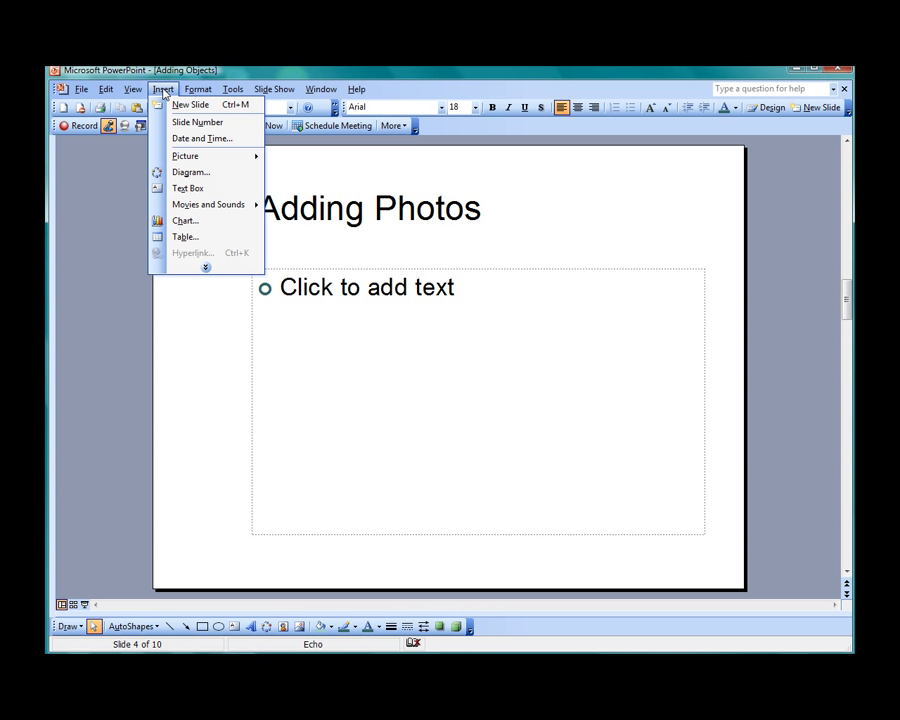
{"action": "mouse_move", "coordinate": [188, 160]}
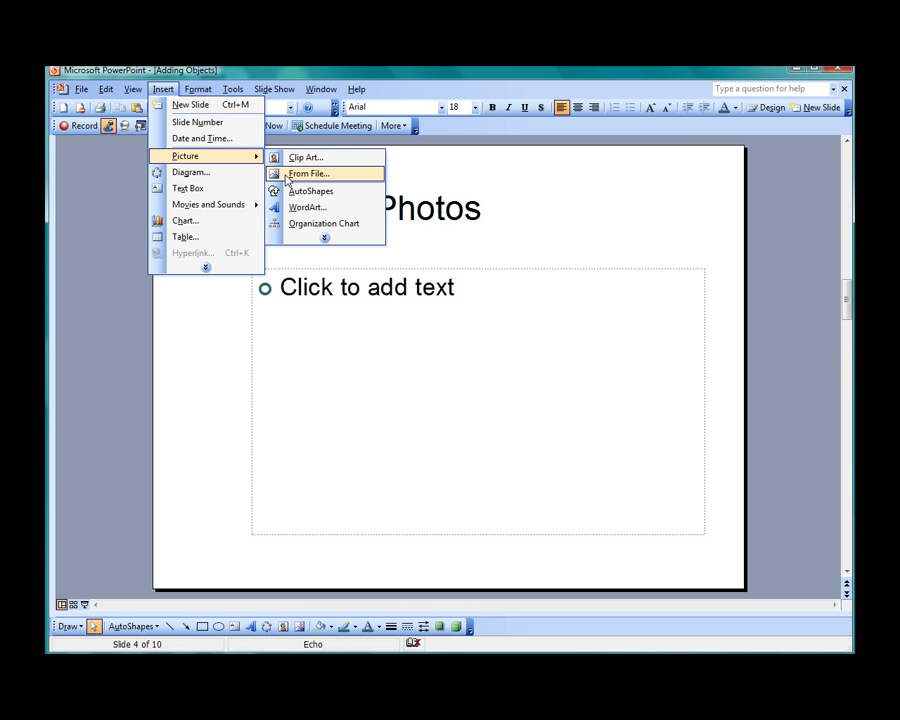
{"action": "left_click", "coordinate": [287, 176]}
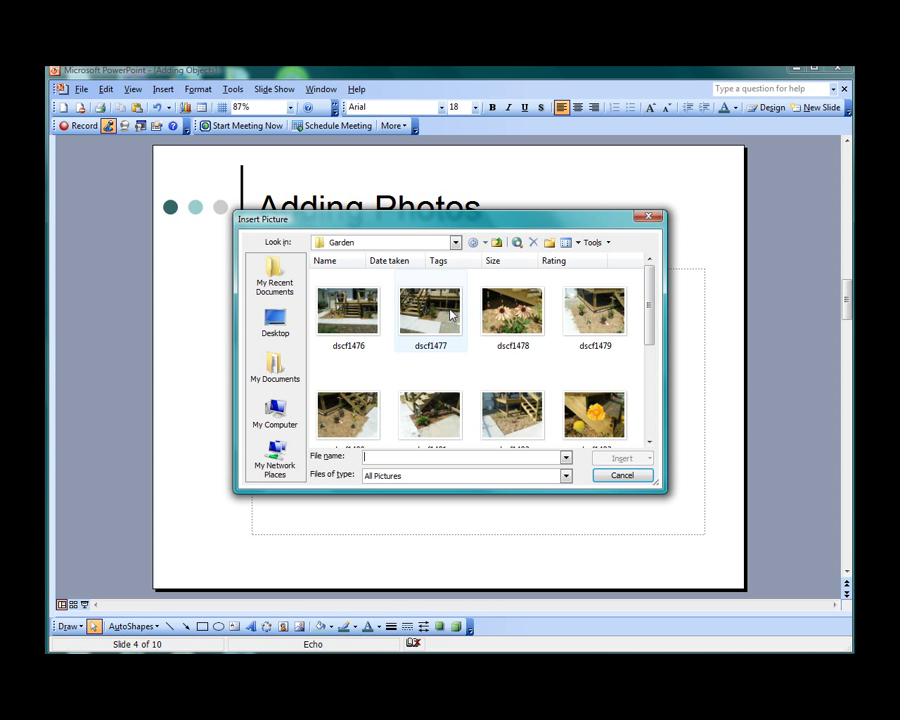
{"action": "left_click_drag", "start_coordinate": [650, 336], "coordinate": [651, 411]}
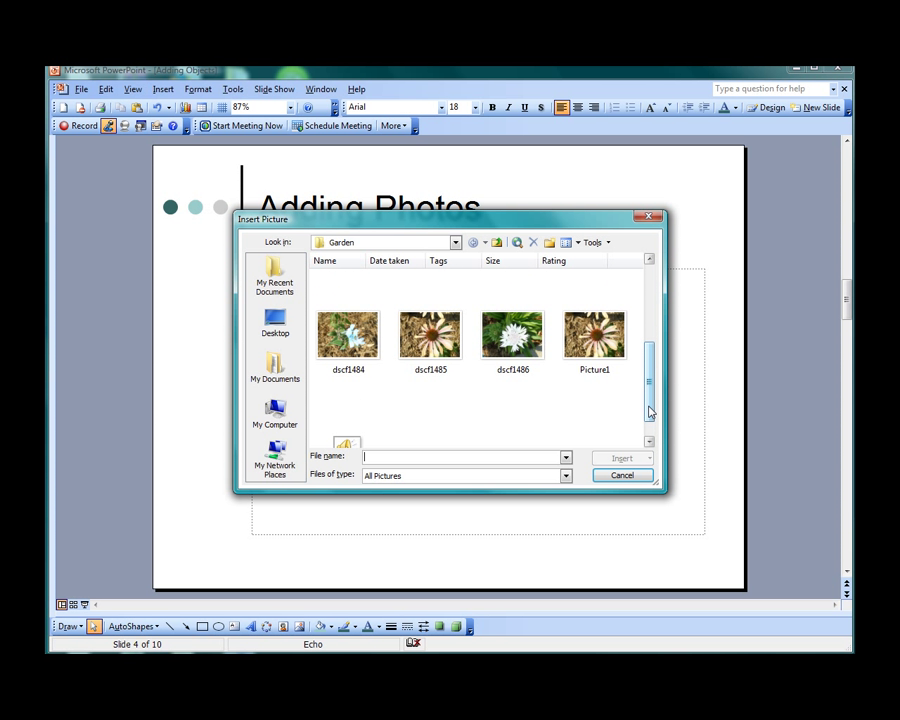
{"action": "left_click", "coordinate": [596, 344]}
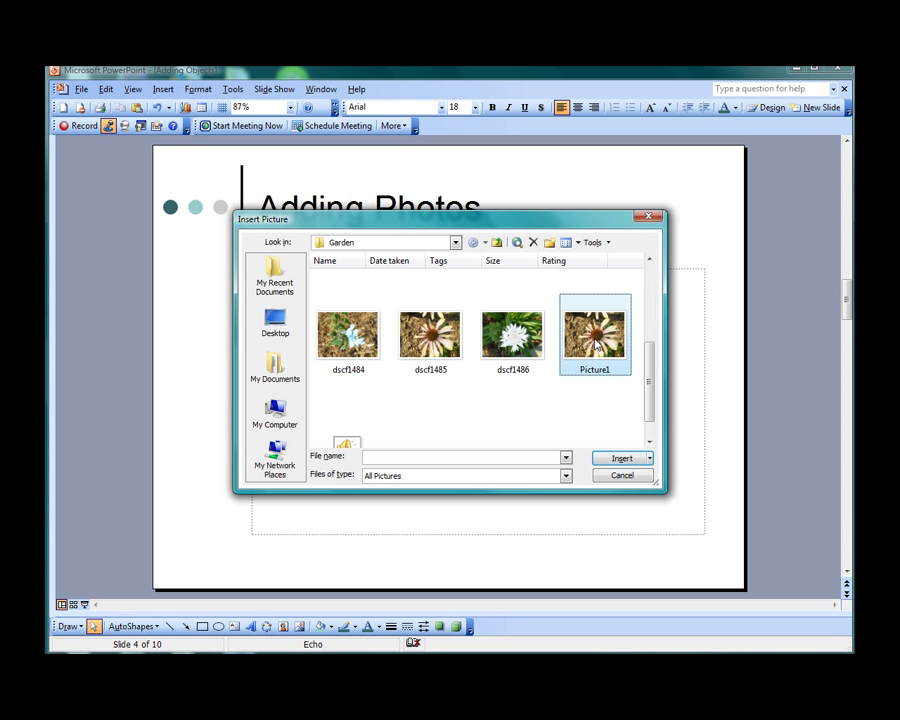
{"action": "left_click", "coordinate": [621, 458]}
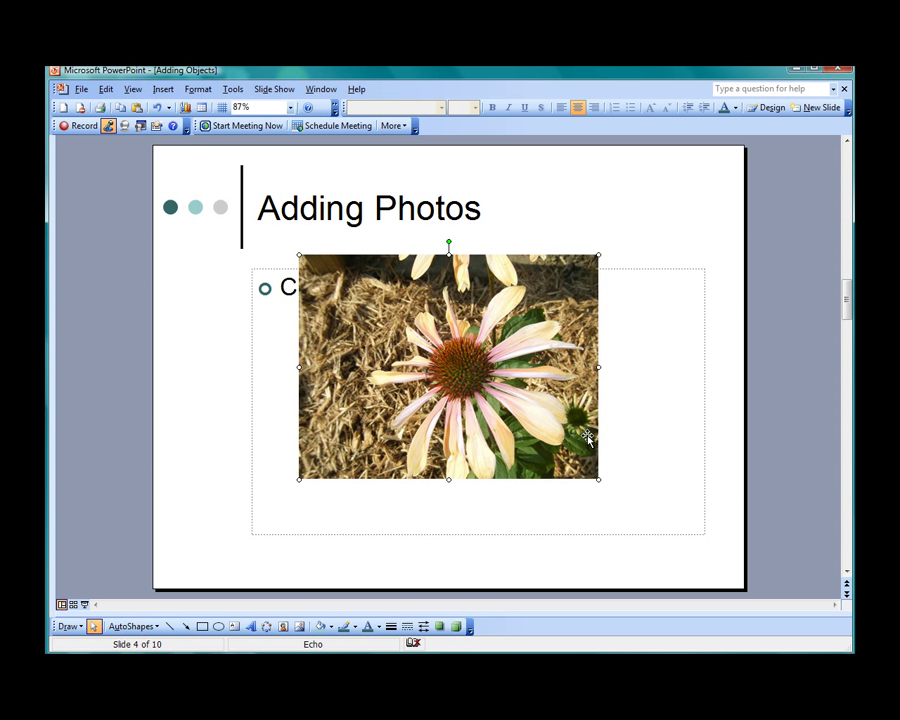
- Move the flower photo below the bullet text and shrink it slightly
{"action": "left_click_drag", "start_coordinate": [466, 377], "coordinate": [464, 435]}
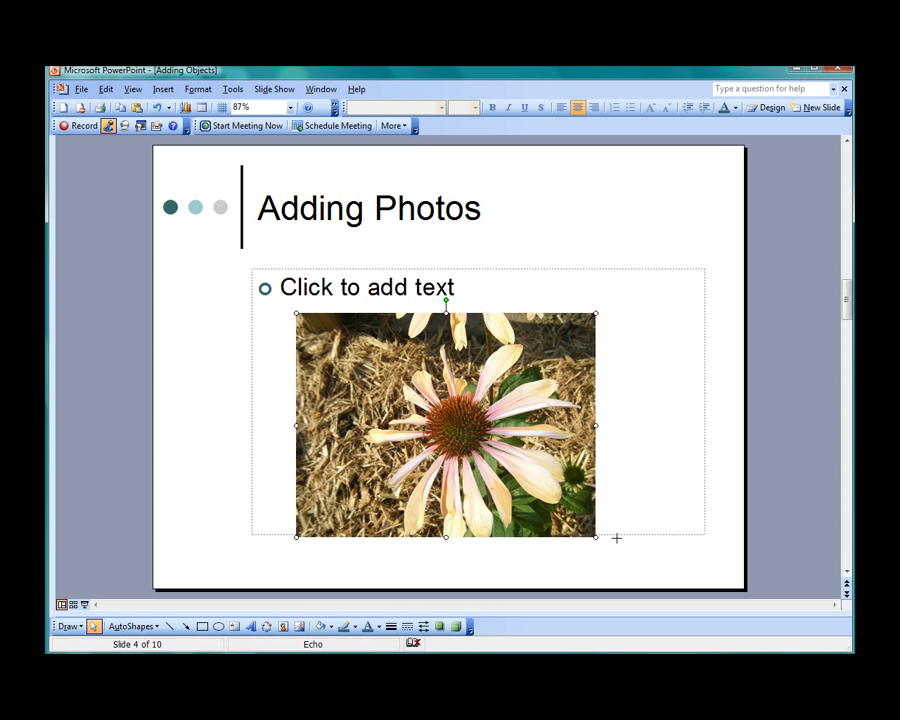
{"action": "mouse_move", "coordinate": [596, 537]}
{"action": "left_mouse_down"}
{"action": "mouse_move", "coordinate": [644, 571]}
{"action": "mouse_move", "coordinate": [595, 531]}
{"action": "left_mouse_up"}
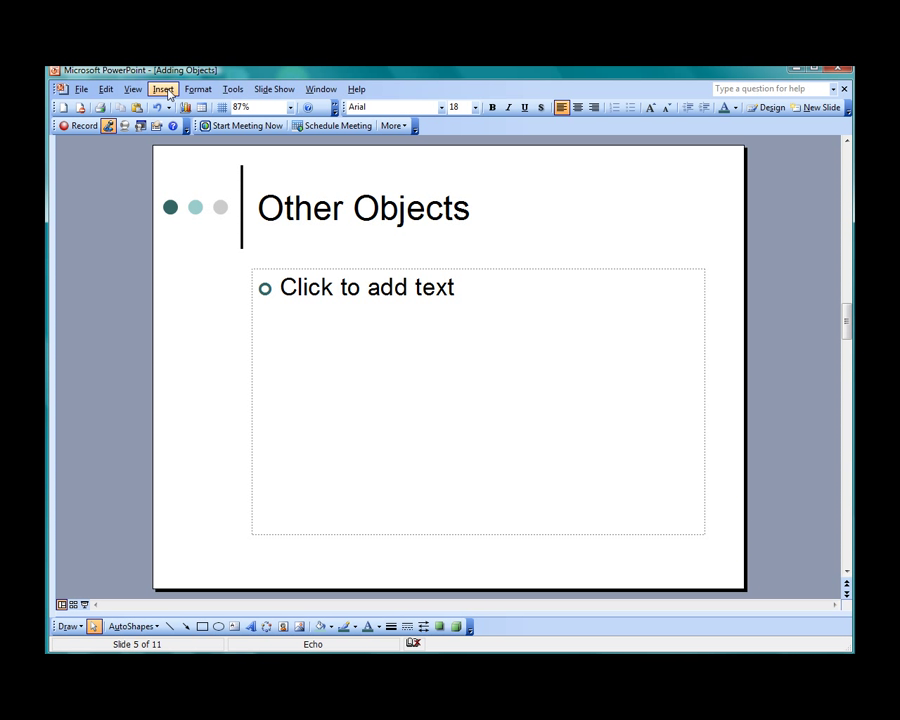
- Insert an Organization Chart from the Diagram Gallery, then undo it
{"action": "left_click", "coordinate": [164, 90]}
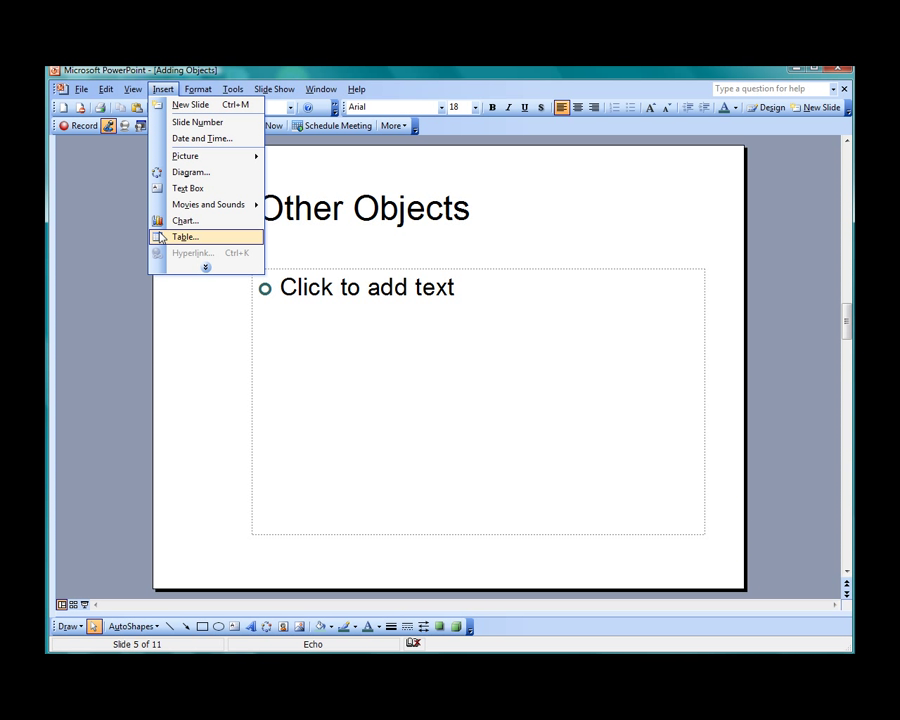
{"action": "left_click", "coordinate": [158, 172]}
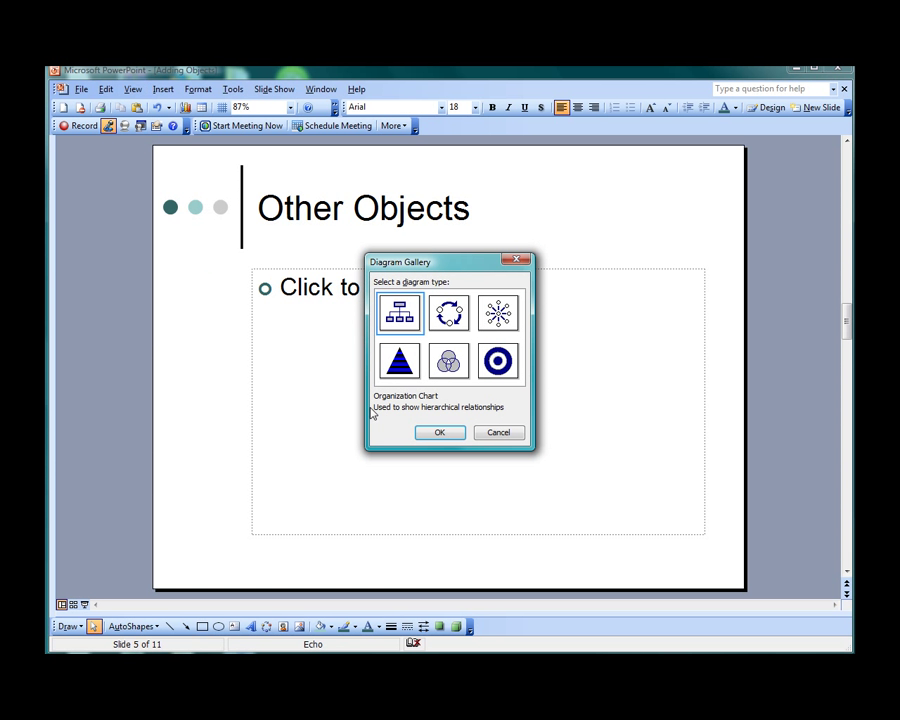
{"action": "left_click", "coordinate": [428, 433]}
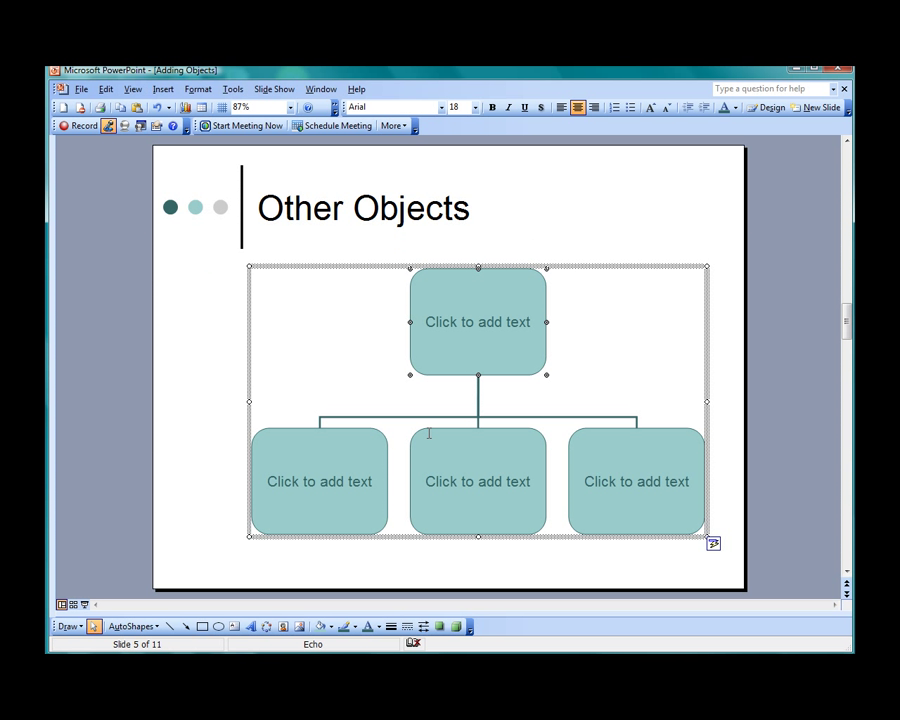
{"action": "key", "text": "ctrl+z"}
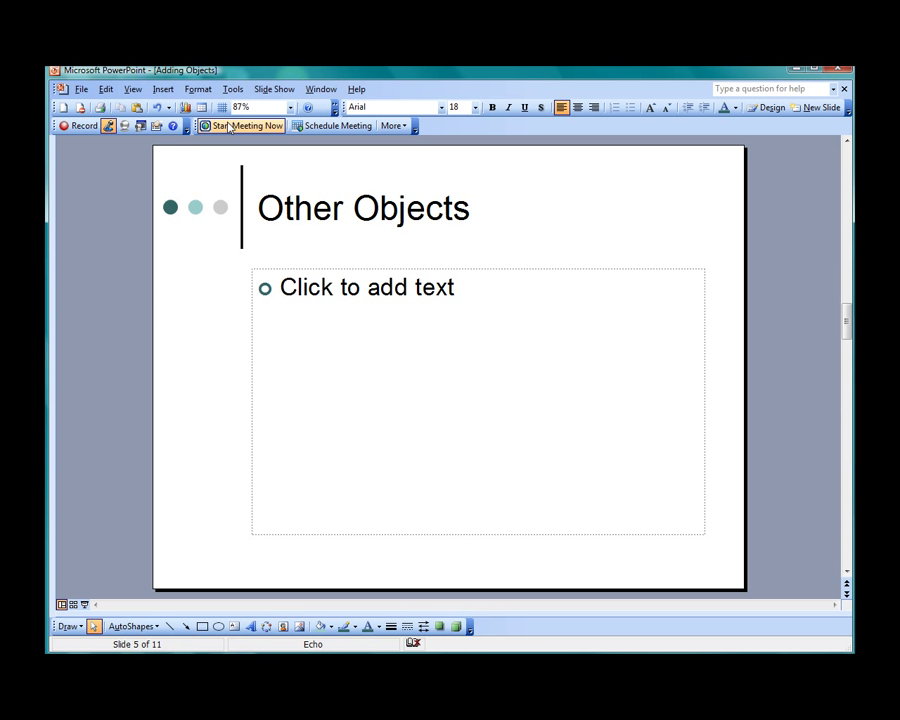
- Insert a sample chart on the Other Objects slide, then delete it
{"action": "left_click", "coordinate": [163, 89]}
{"action": "left_click", "coordinate": [178, 221]}
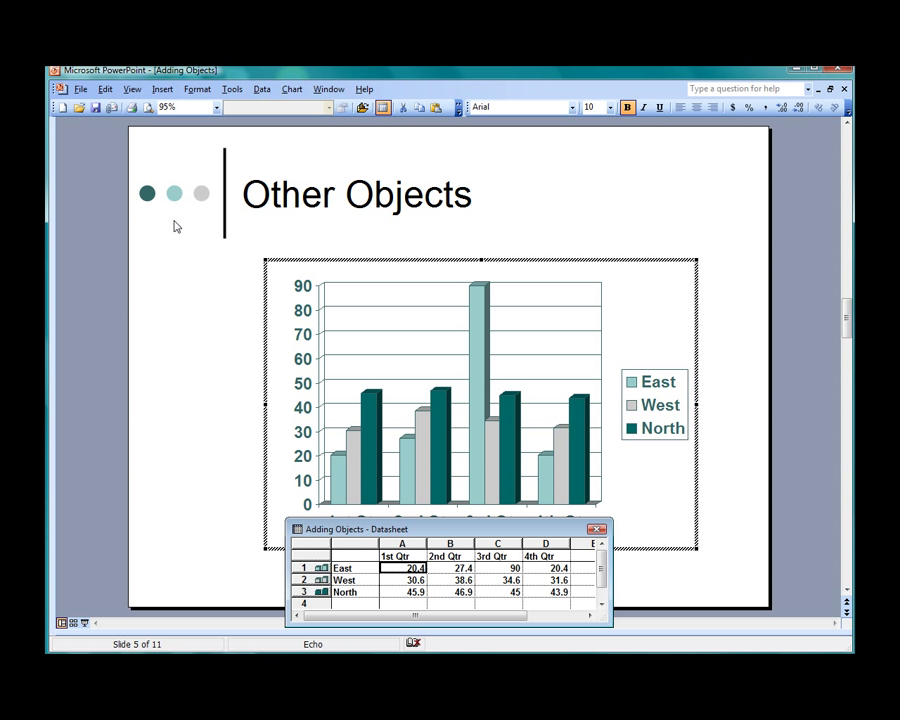
{"action": "key", "text": "Escape"}
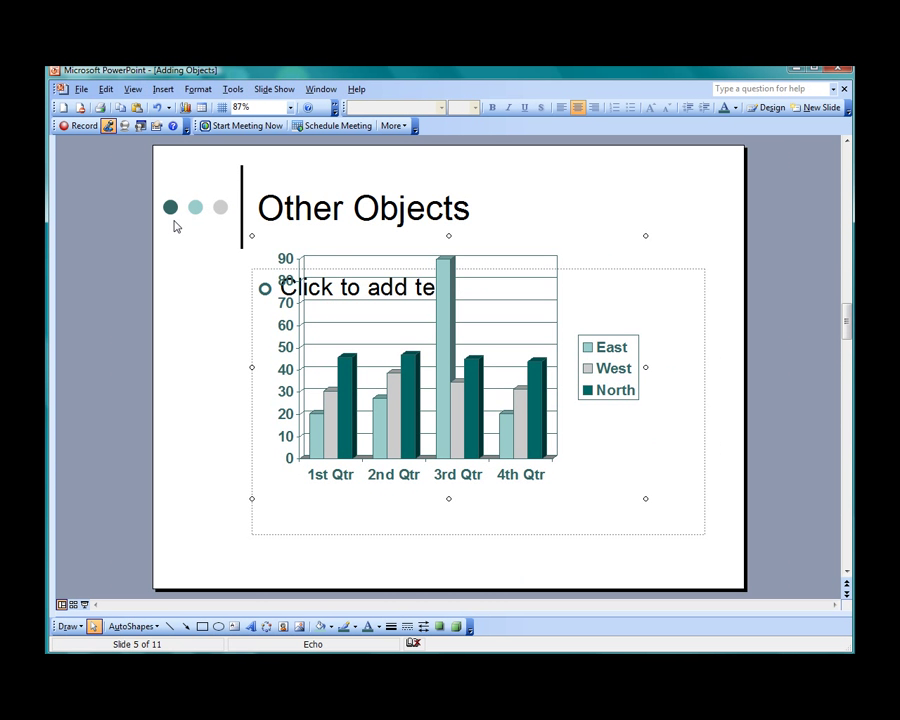
{"action": "key", "text": "Delete"}
- Insert a table with 6 columns and 6 rows
{"action": "left_click", "coordinate": [168, 91]}
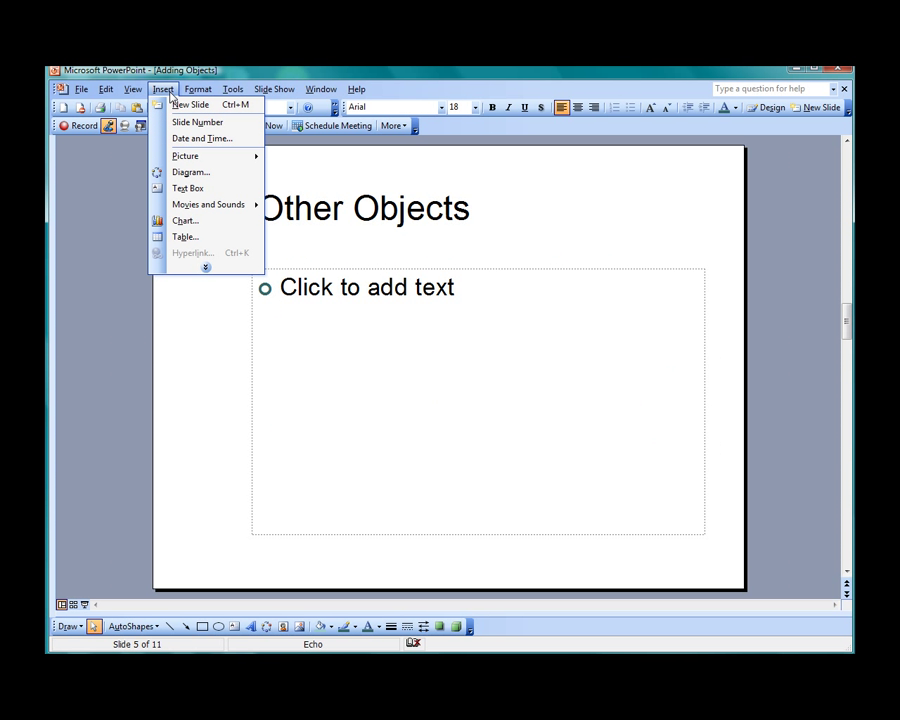
{"action": "left_click", "coordinate": [174, 237]}
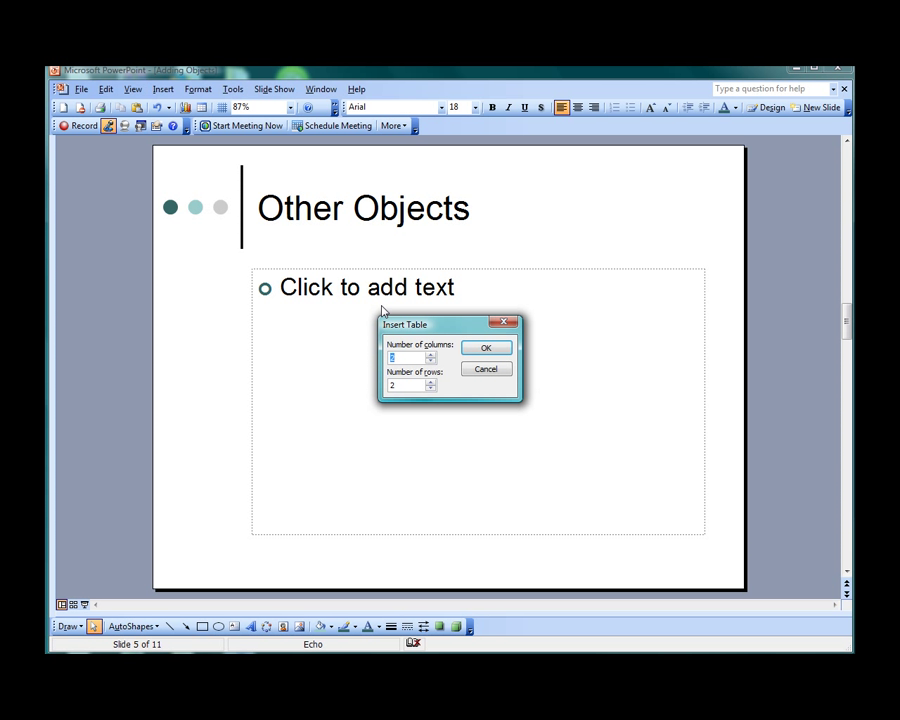
{"action": "left_click", "coordinate": [431, 355]}
{"action": "left_click", "coordinate": [431, 383]}
{"action": "left_click", "coordinate": [484, 347]}
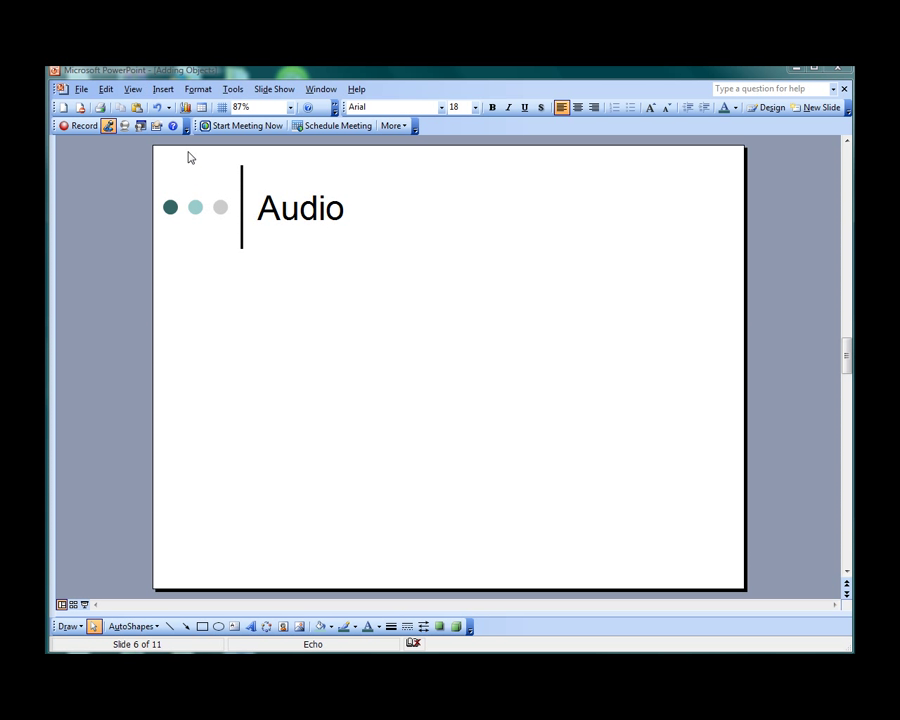
- Show sound clips such as Claps Cheers and Telephone from the Clip Organizer
{"action": "left_click", "coordinate": [166, 92]}
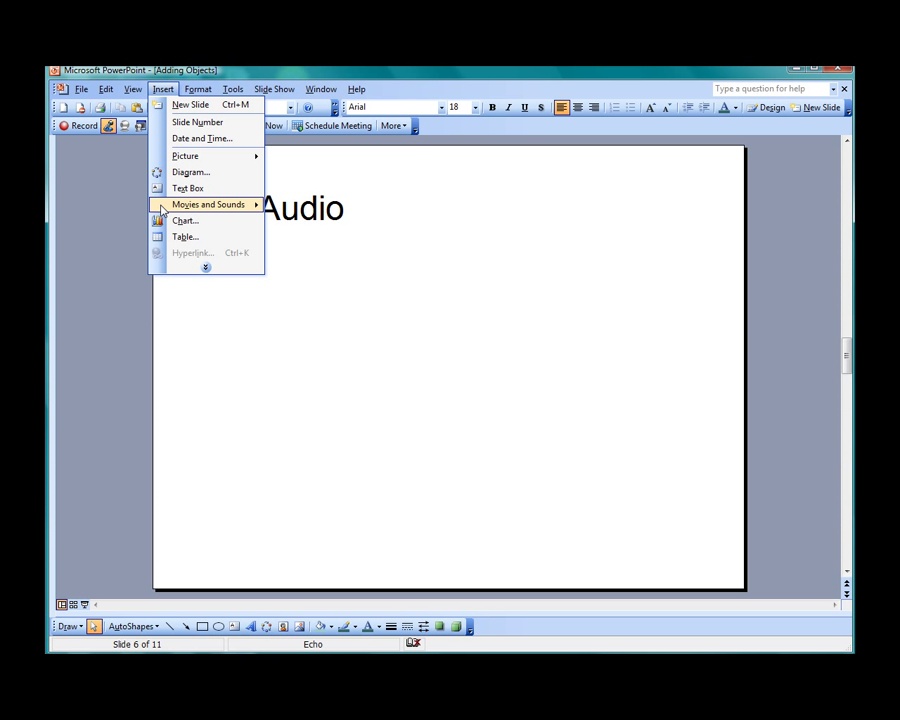
{"action": "mouse_move", "coordinate": [161, 207]}
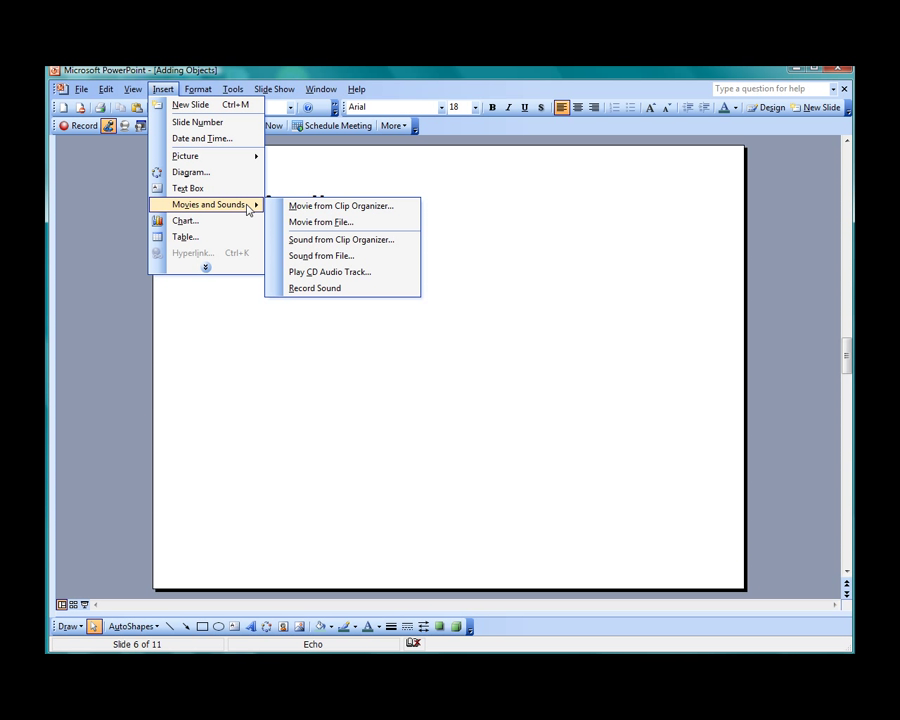
{"action": "left_click", "coordinate": [271, 240]}
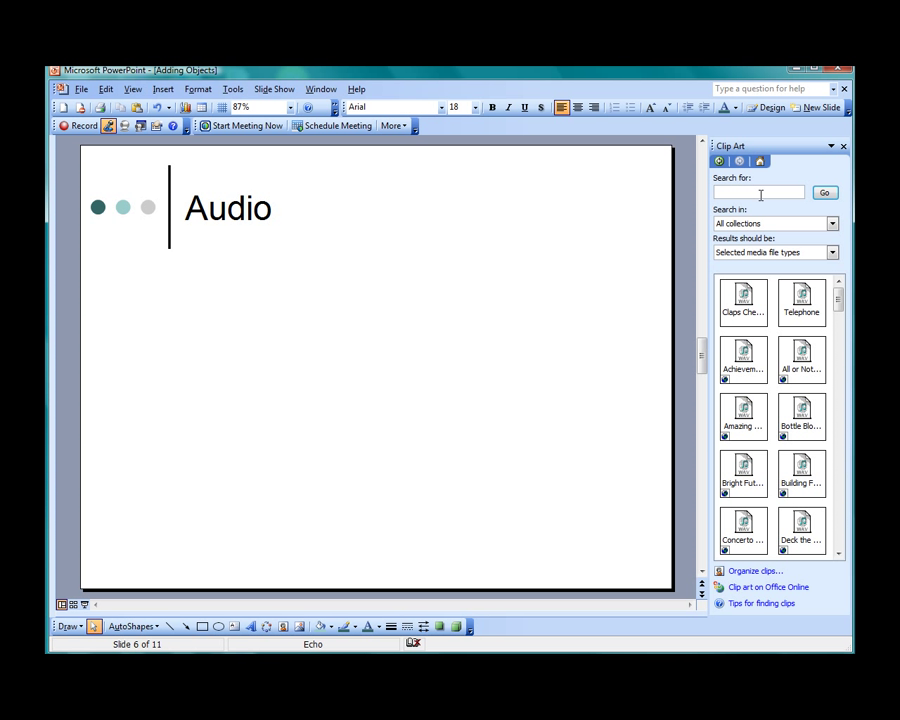
{"action": "left_click", "coordinate": [832, 253]}
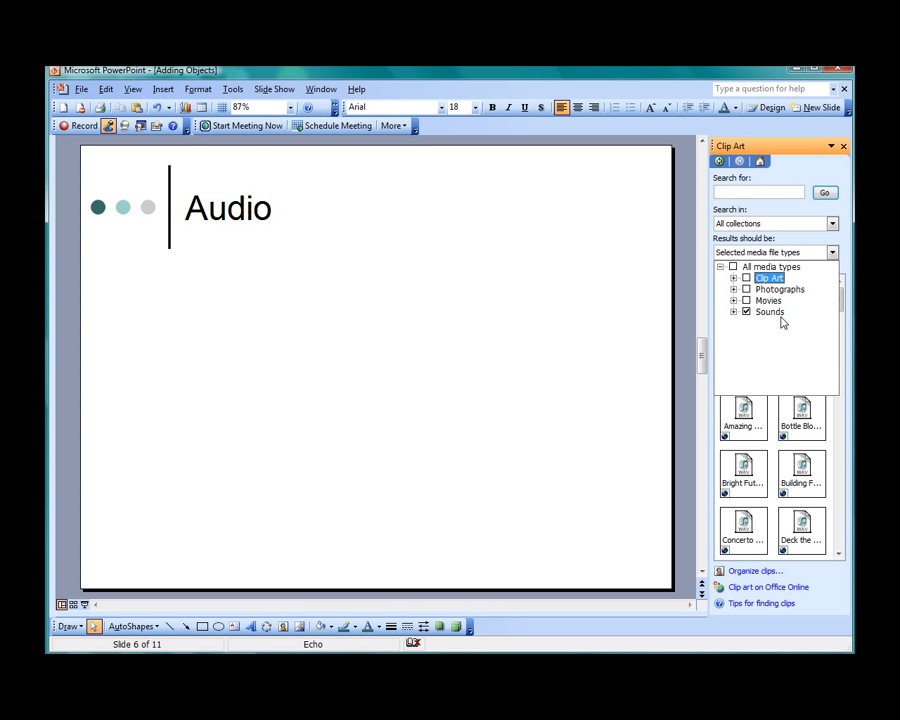
{"action": "left_click", "coordinate": [832, 254]}
{"action": "mouse_move", "coordinate": [762, 301]}
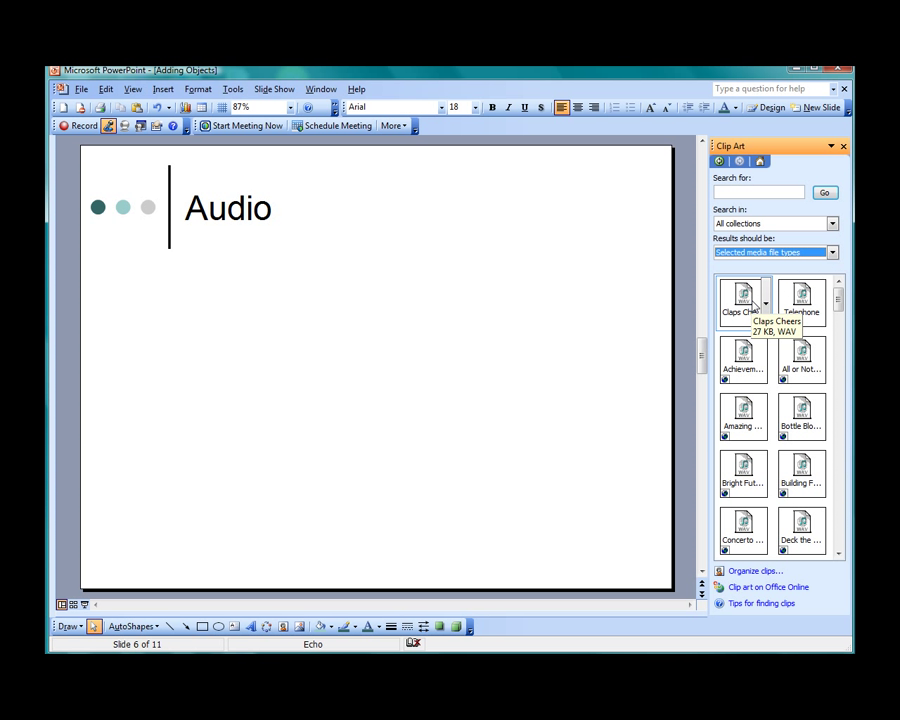
{"action": "left_click", "coordinate": [767, 305]}
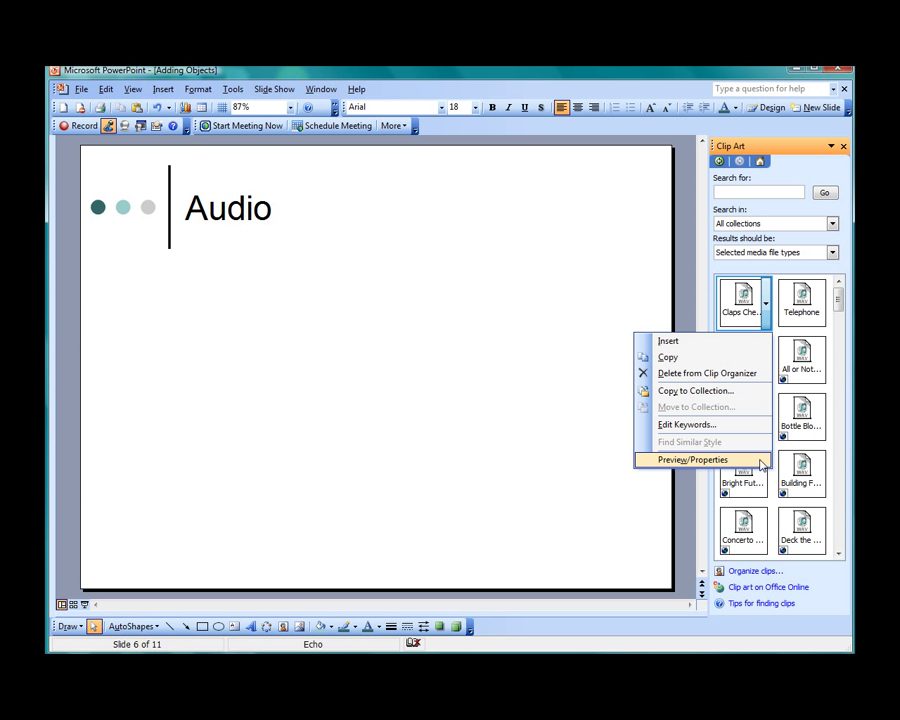
{"action": "left_click", "coordinate": [762, 462]}
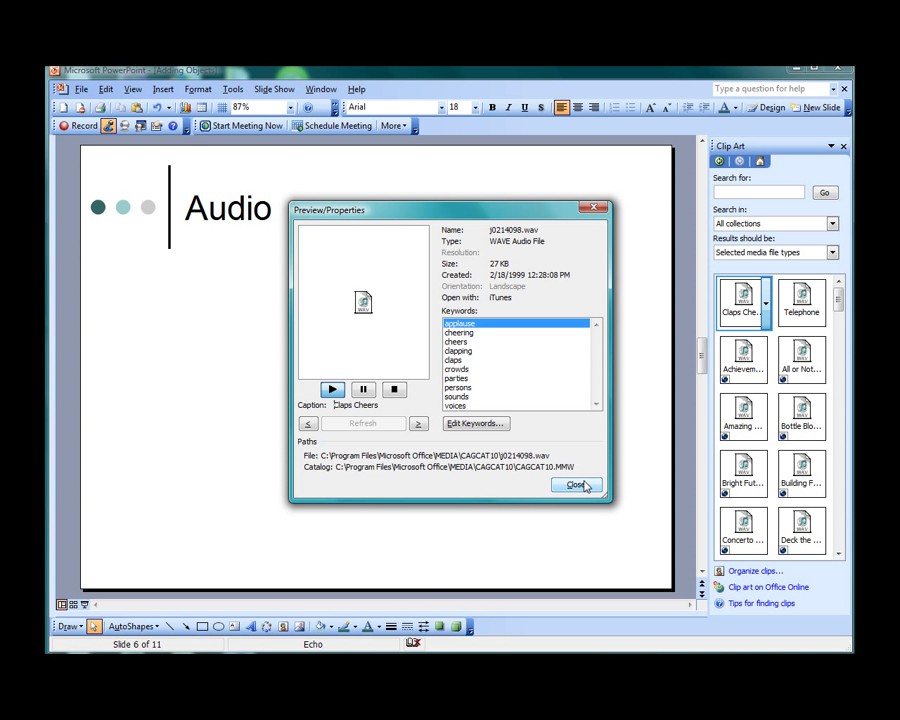
{"action": "left_click", "coordinate": [574, 486]}
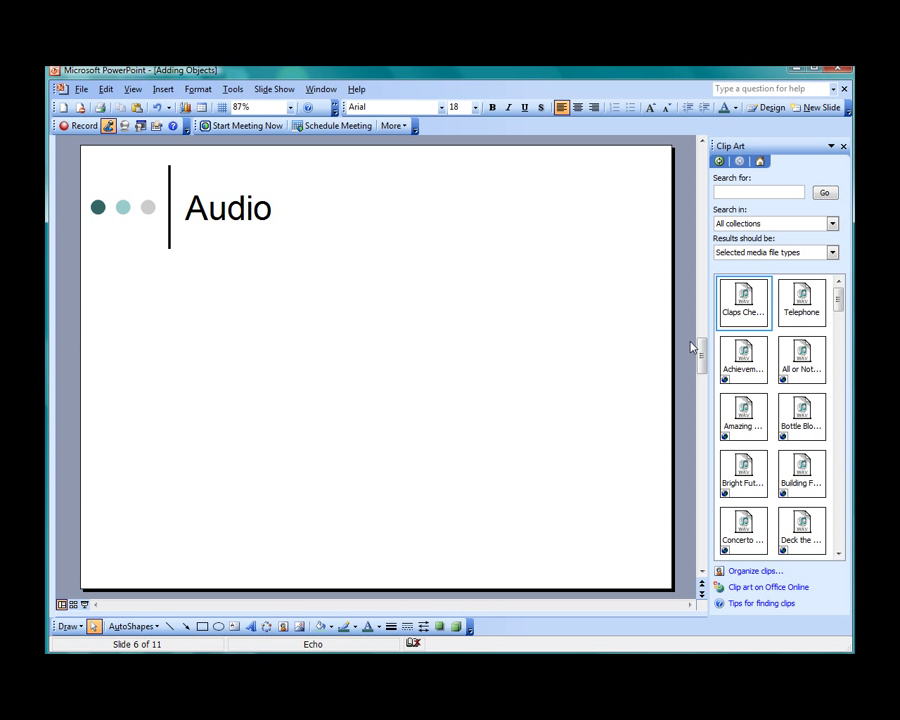
- Add Claps Cheers playing When Clicked, preview it, and move its icon lower right
{"action": "left_click", "coordinate": [737, 312]}
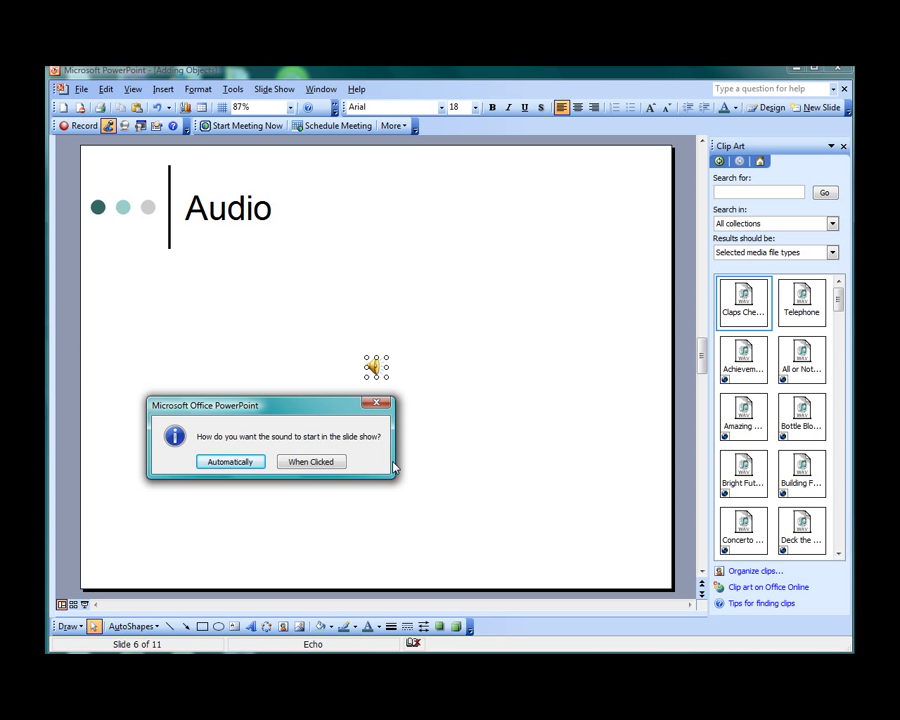
{"action": "left_click", "coordinate": [335, 466]}
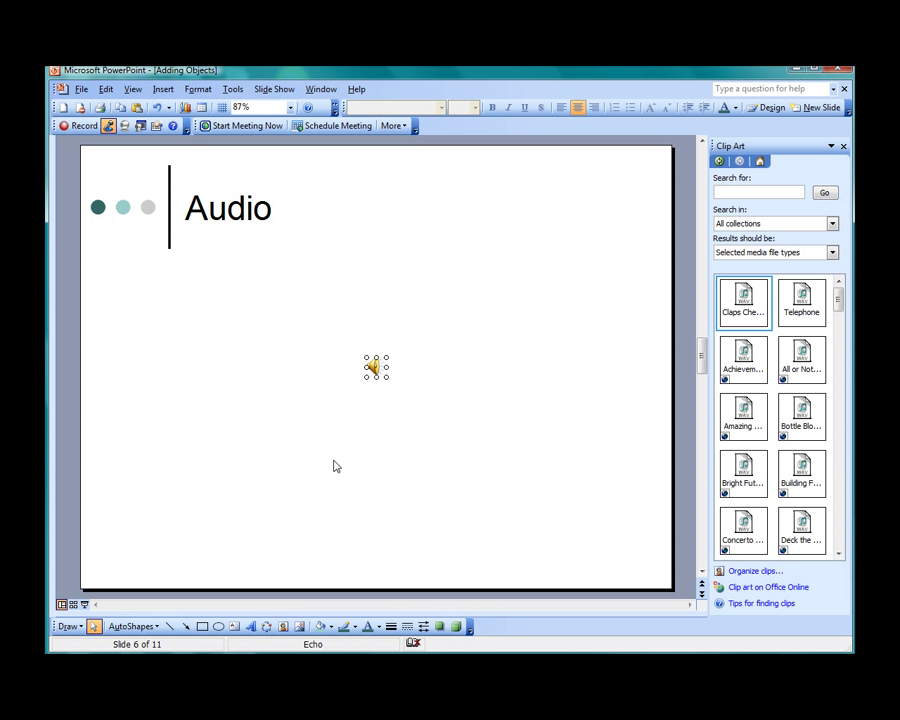
{"action": "double_click", "coordinate": [378, 370]}
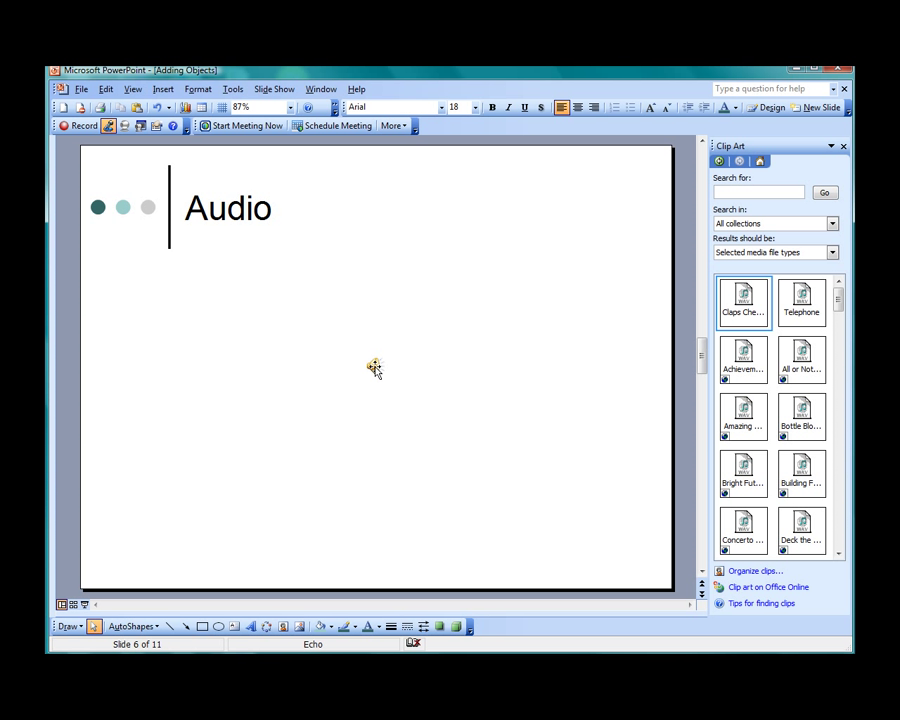
{"action": "left_click", "coordinate": [375, 367]}
{"action": "left_click_drag", "start_coordinate": [375, 367], "coordinate": [614, 543]}
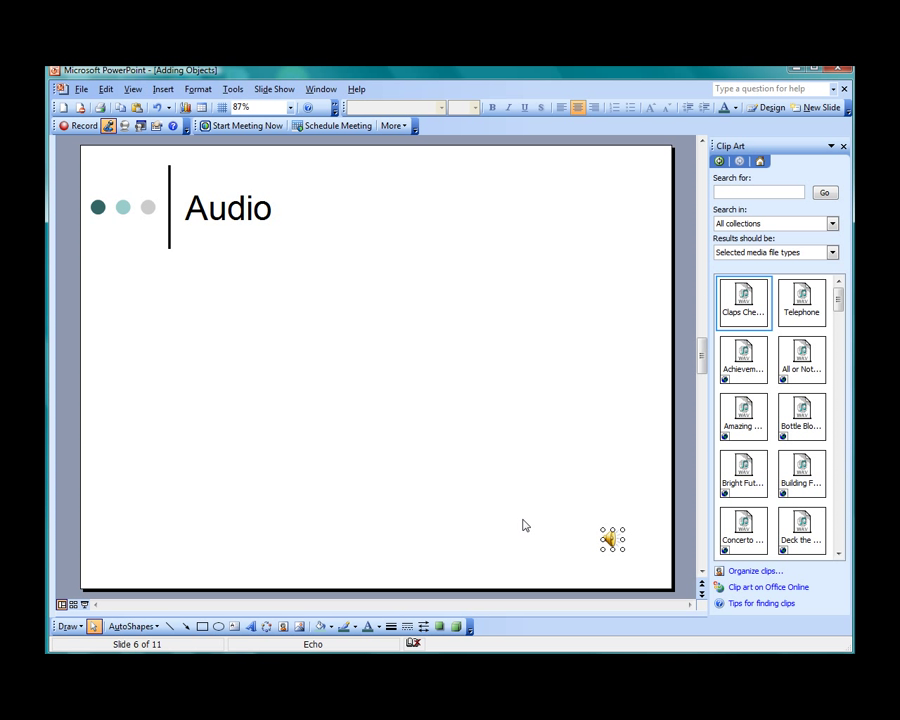
- Delete the sound icon from the Audio slide
{"action": "key", "text": "Delete"}
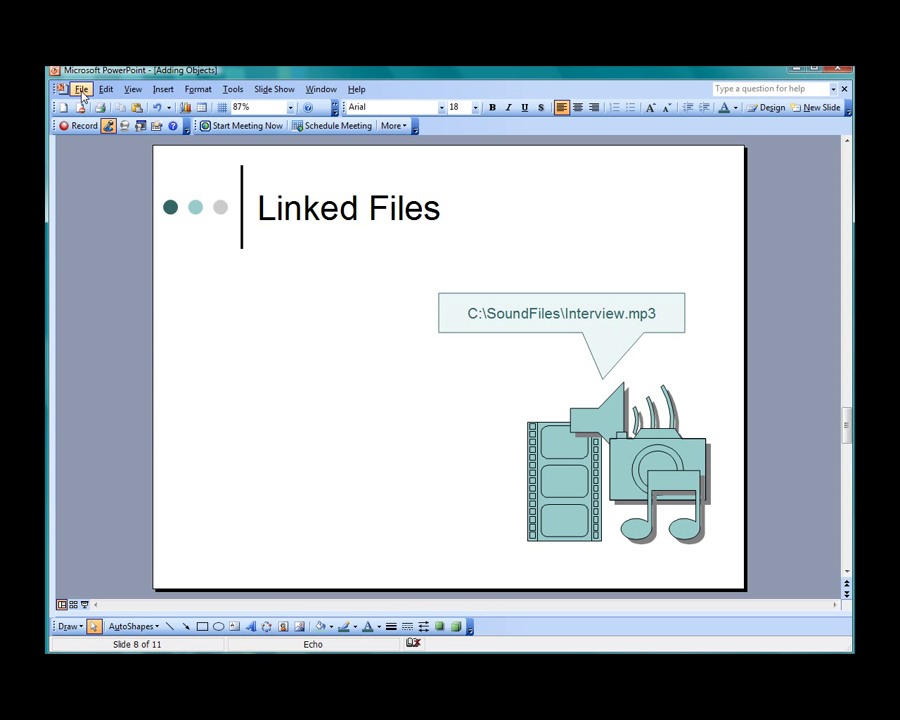
- Package the presentation as 'PracticePPT', copied to a folder in Documents
{"action": "left_click", "coordinate": [82, 92]}
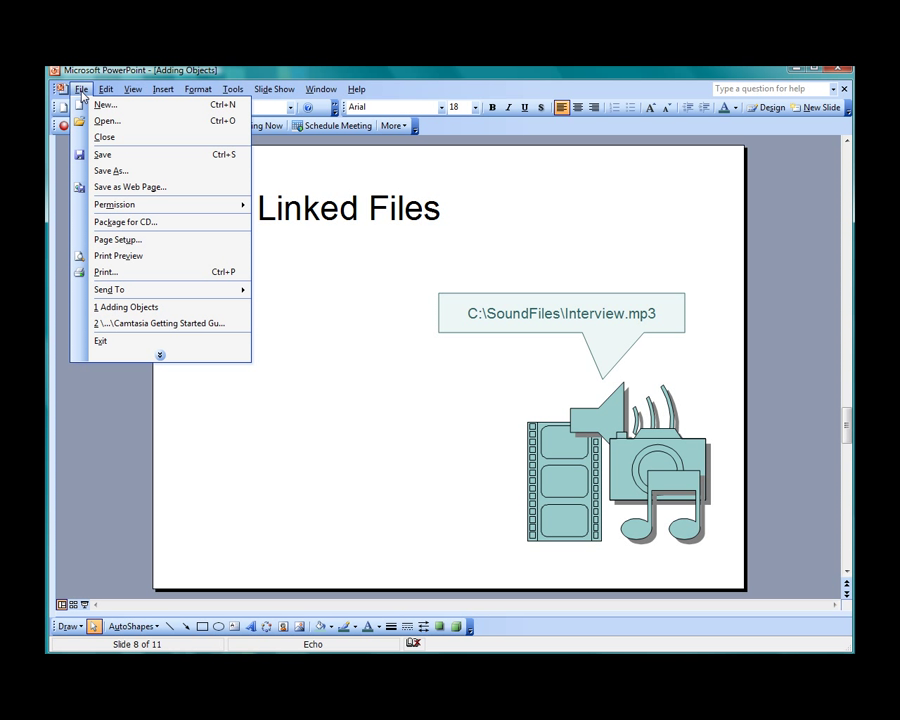
{"action": "left_click", "coordinate": [88, 227]}
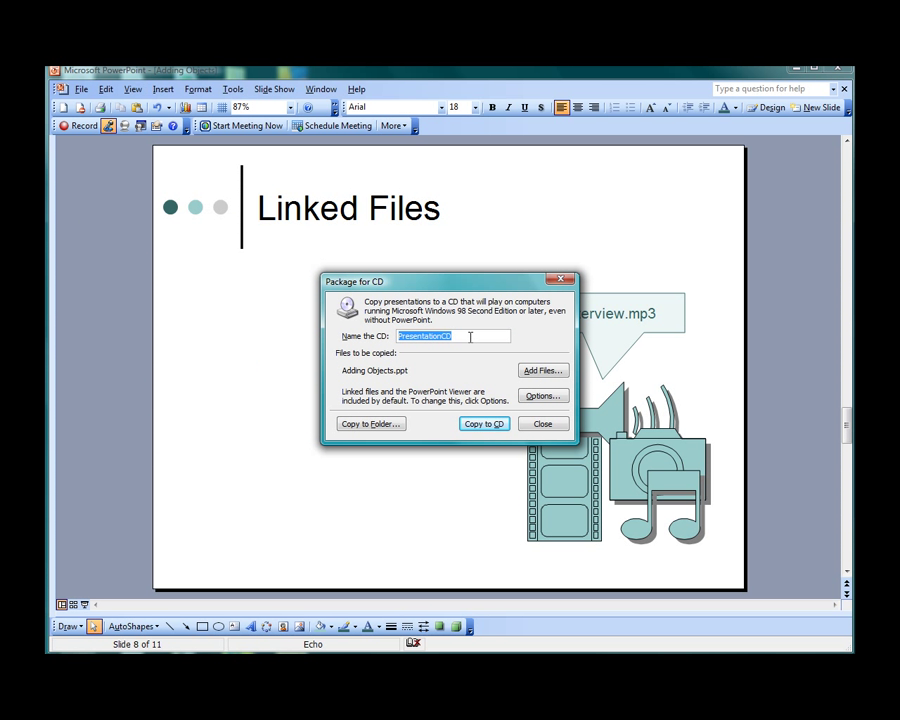
{"action": "type", "text": "PracticePPT"}
{"action": "left_click", "coordinate": [368, 427]}
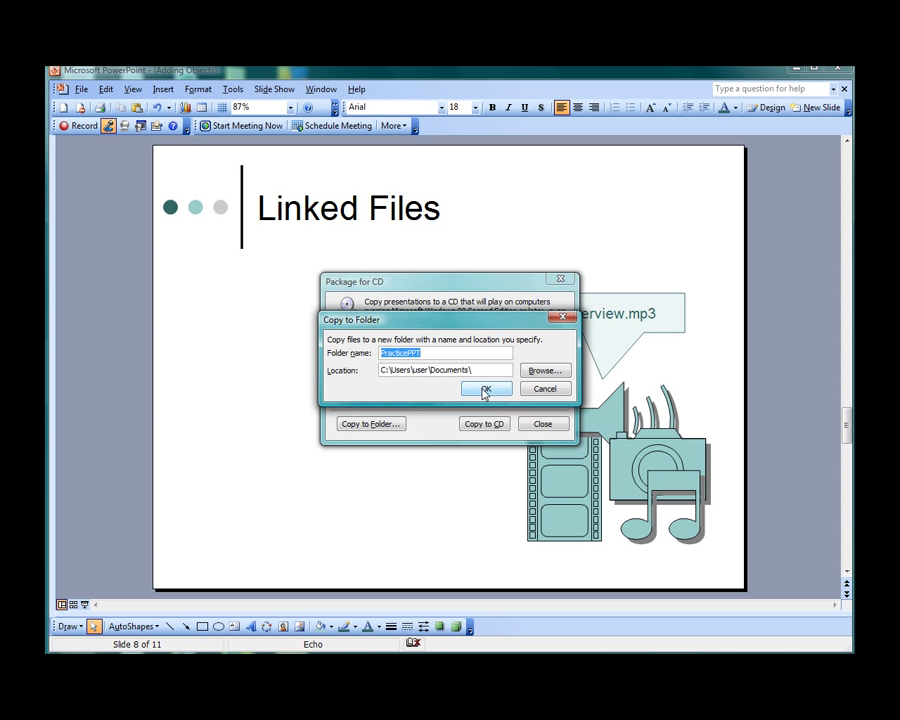
{"action": "left_click", "coordinate": [484, 390]}
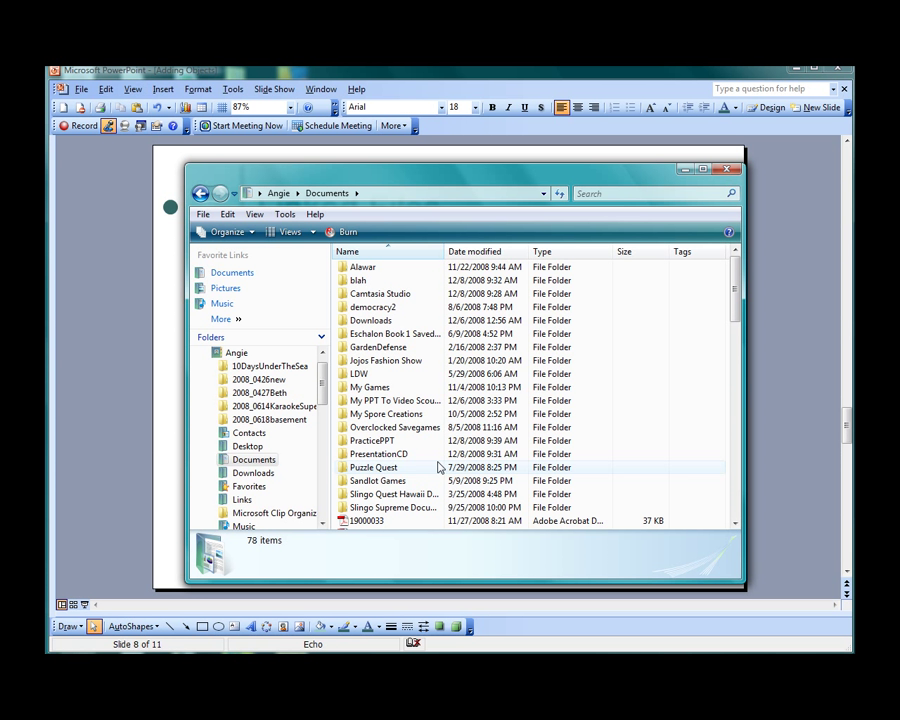
- Open the PracticePPT folder to view the packaged Adding Objects presentation, AUTORUN, pptview and DLL files
{"action": "double_click", "coordinate": [438, 444]}
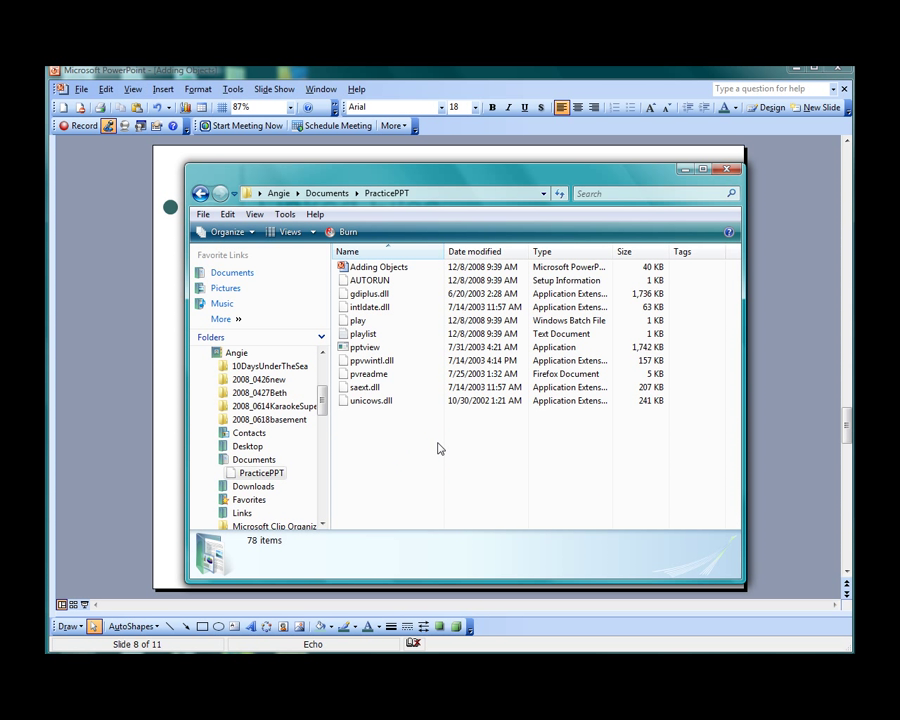